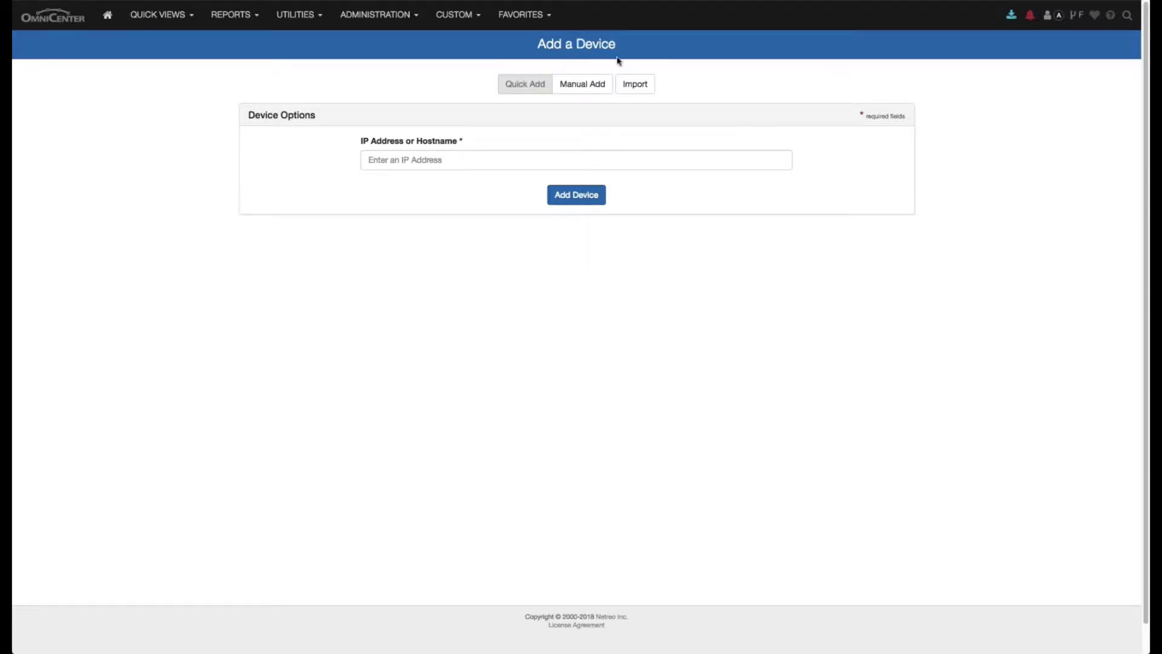
# Try the Run Auto Configuration Rules option in the manual device form, switch it back off, and return to quick add.
pyautogui.click(583, 84)
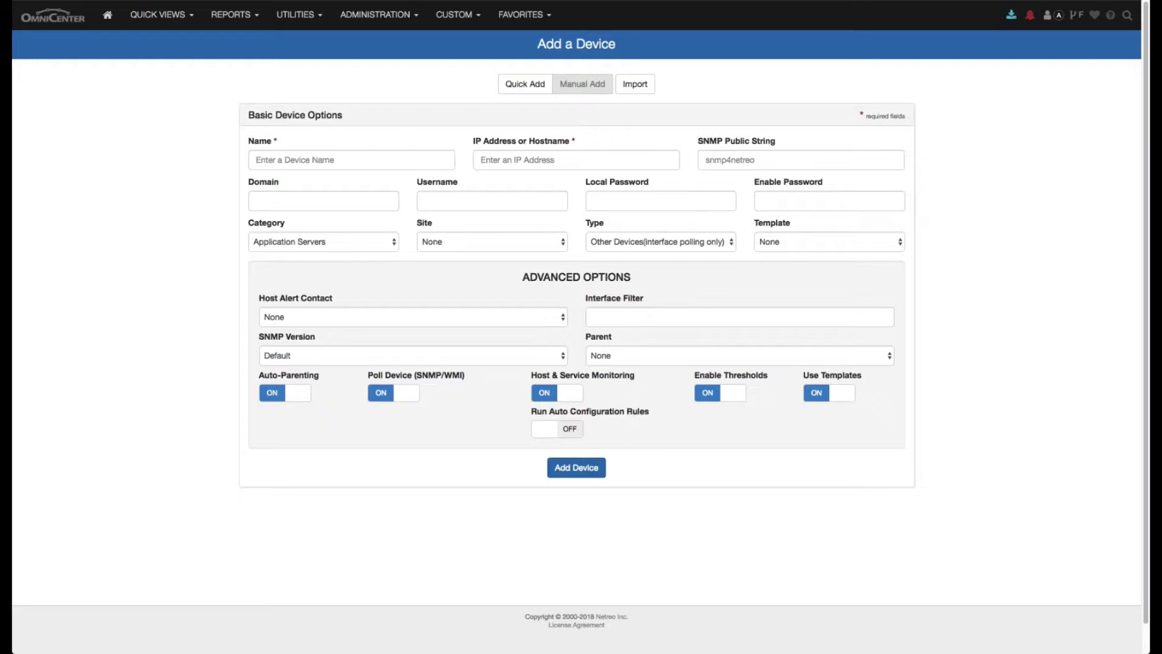
pyautogui.click(557, 429)
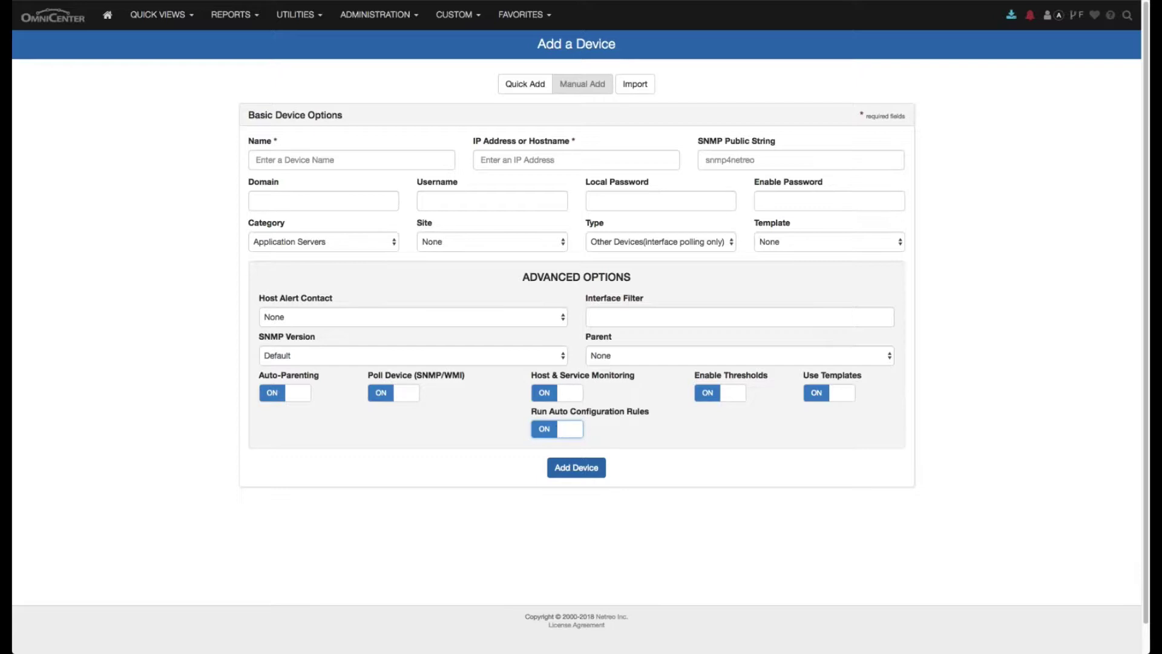
pyautogui.click(571, 430)
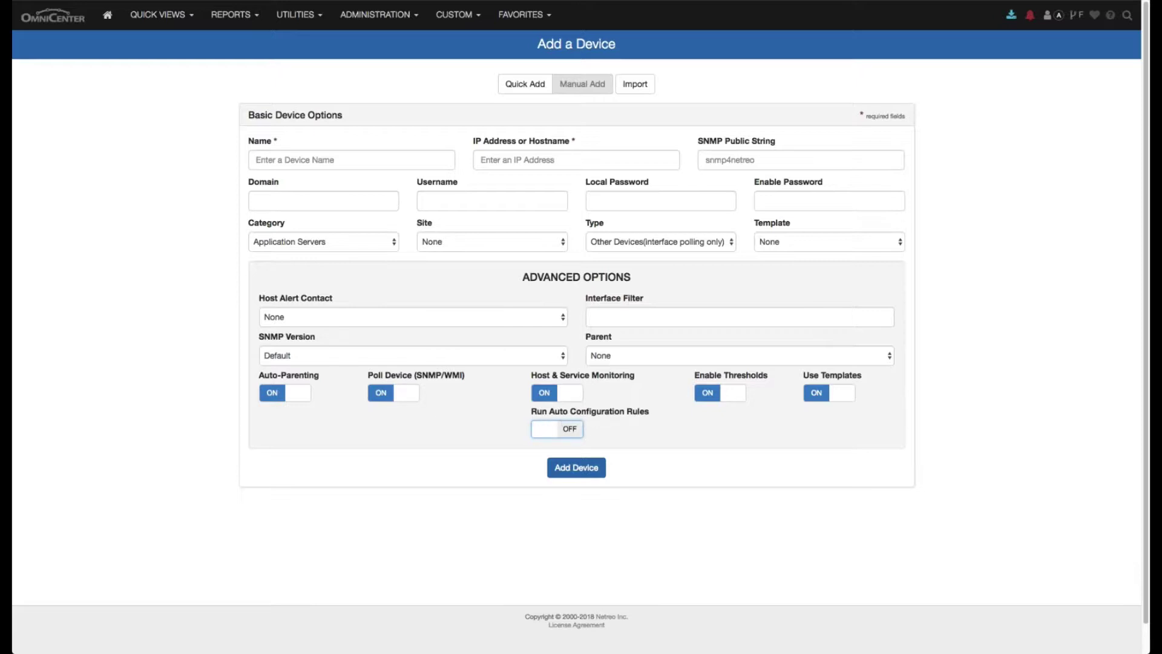
pyautogui.click(531, 86)
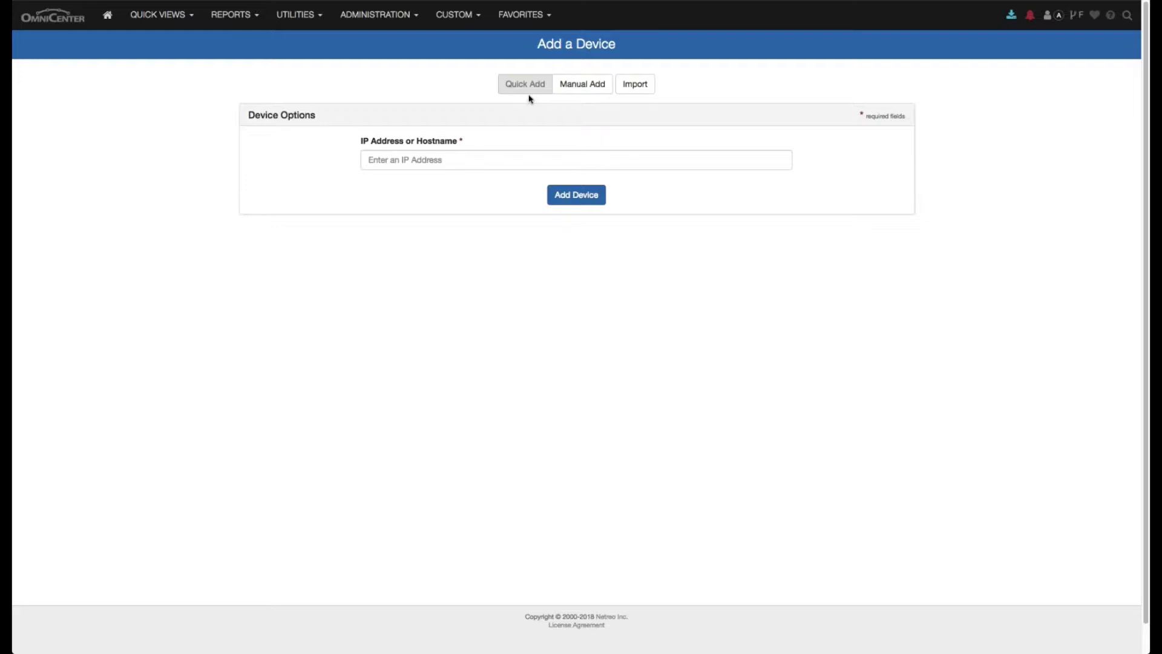
# Open the device import page and read through the required and optional fields of the import file format.
pyautogui.click(389, 17)
pyautogui.moveTo(394, 44)
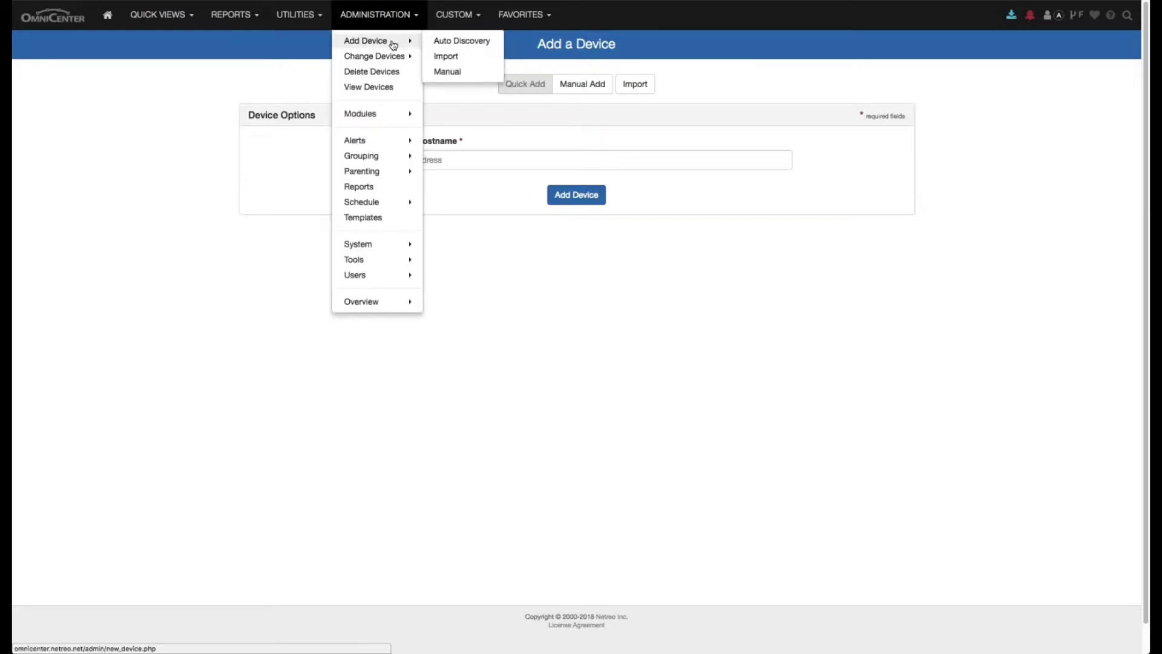
pyautogui.click(437, 56)
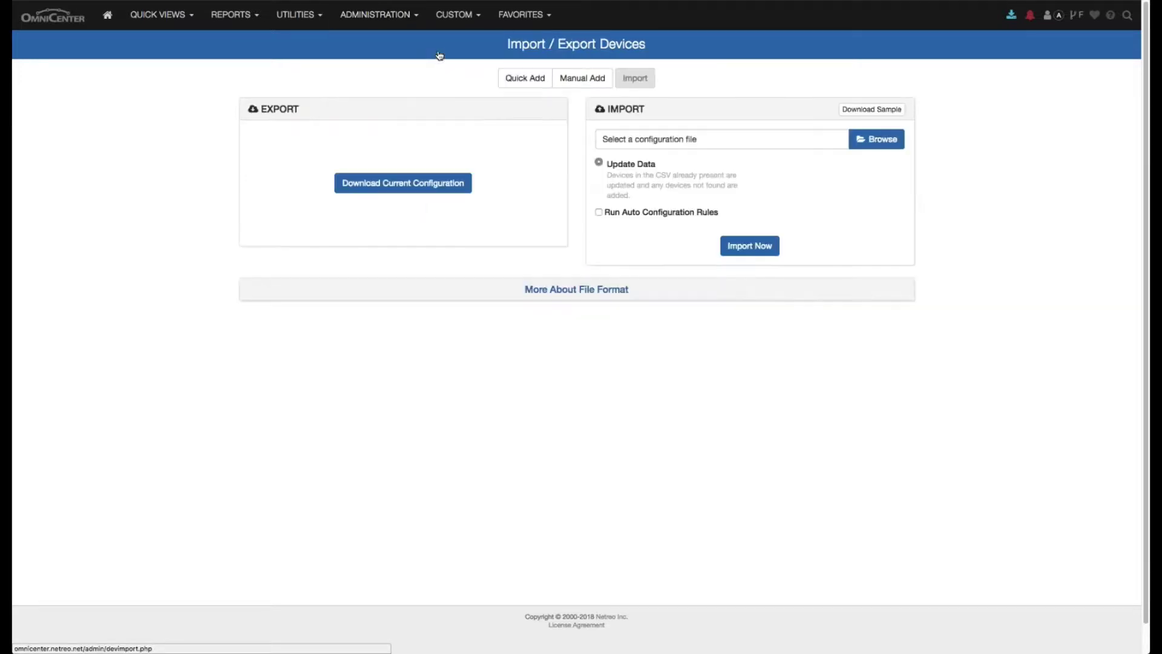
pyautogui.click(597, 291)
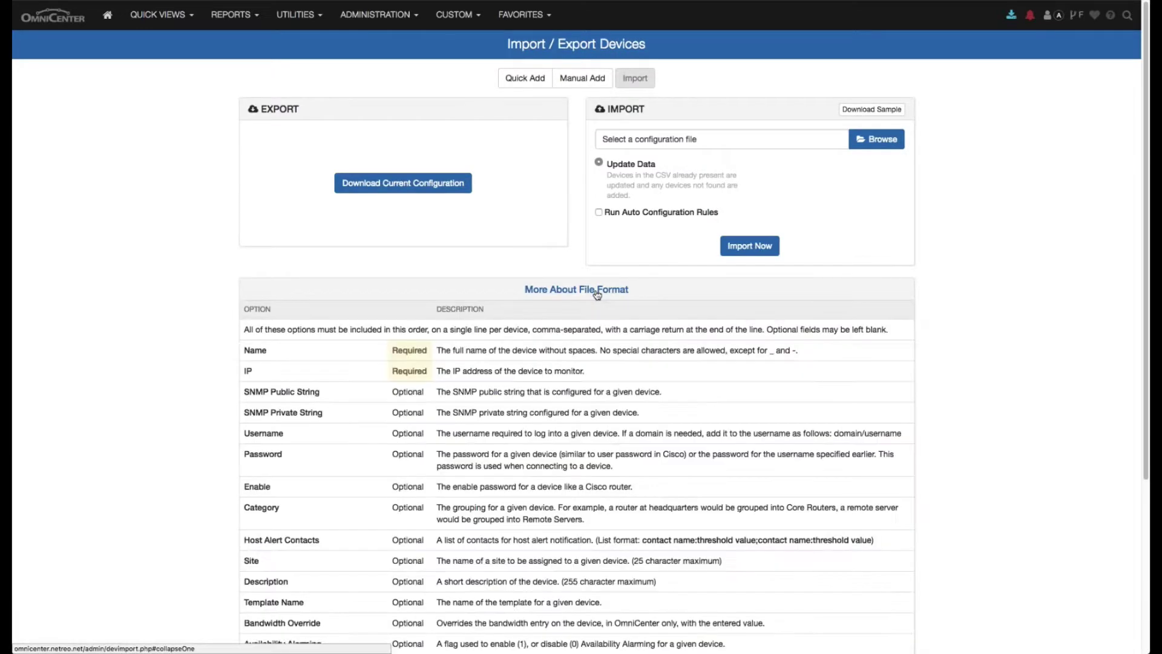
pyautogui.scroll(-2, 597, 290)
pyautogui.scroll(-5, 576, 338)
pyautogui.scroll(6, 576, 339)
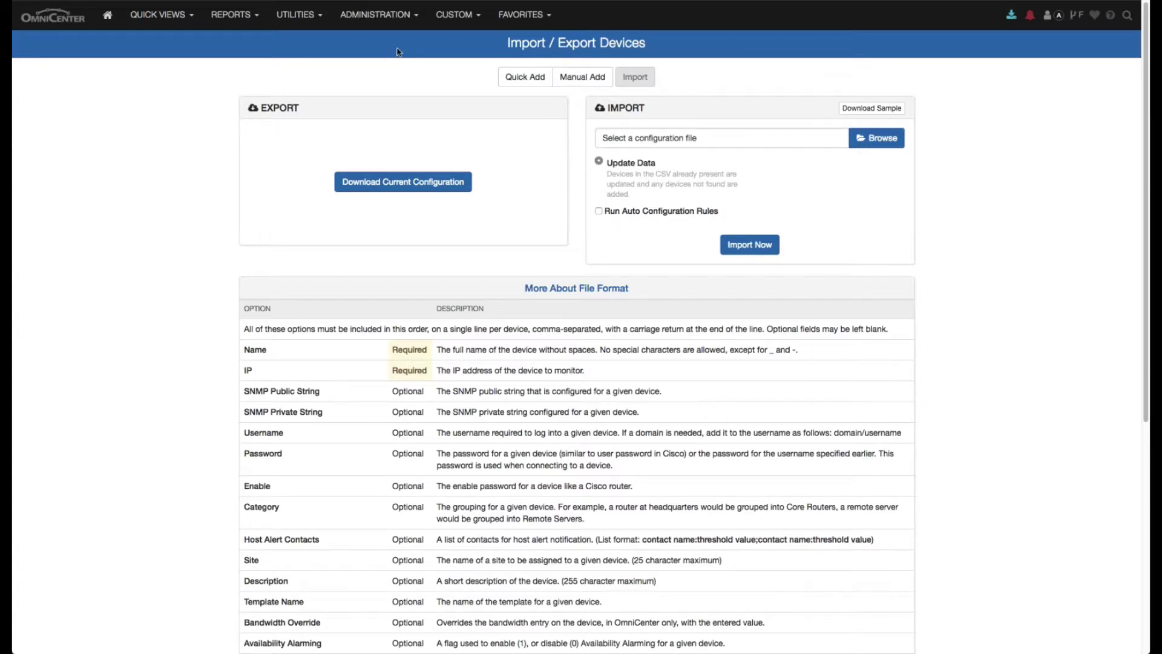
# Open the auto discovery schedule and switch on subnet scanning without saving.
pyautogui.click(375, 15)
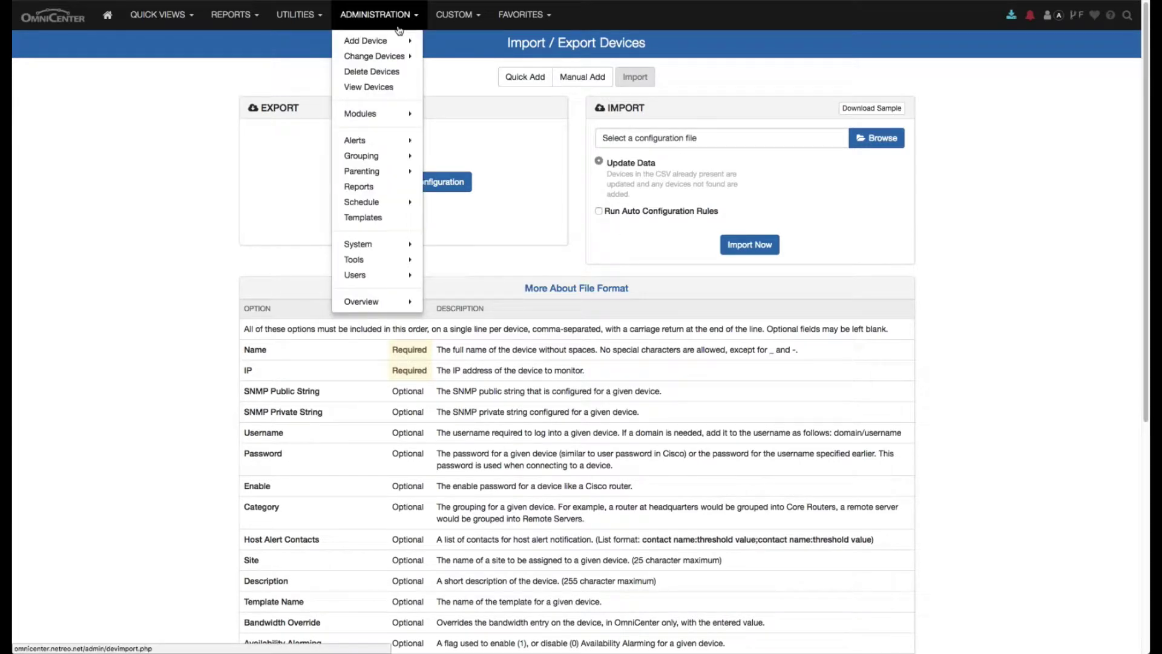
pyautogui.moveTo(400, 39)
pyautogui.click(447, 40)
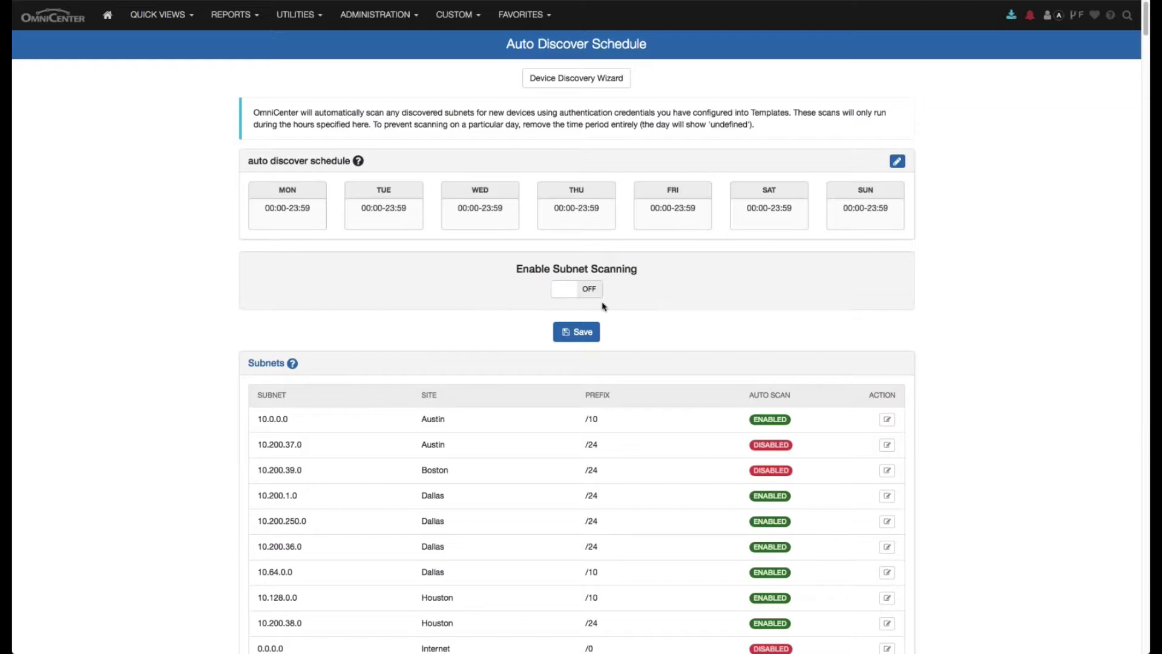
pyautogui.click(574, 287)
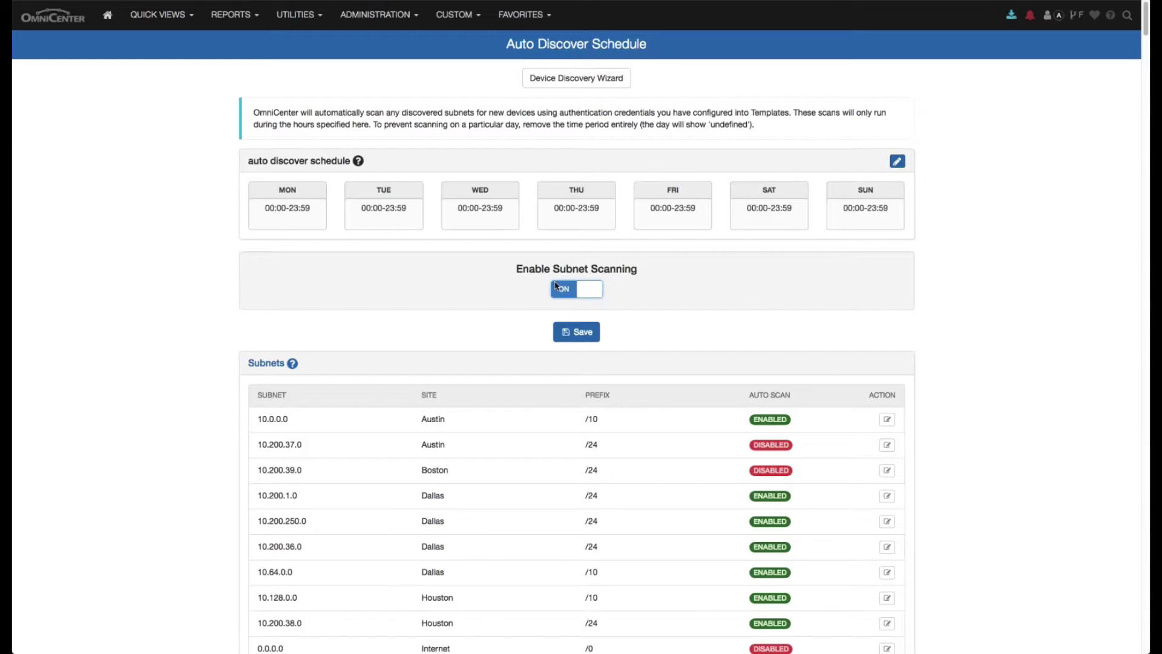
# Review the subnets with their sites, prefixes and auto scan settings on the auto discovery page.
pyautogui.scroll(-4, 563, 291)
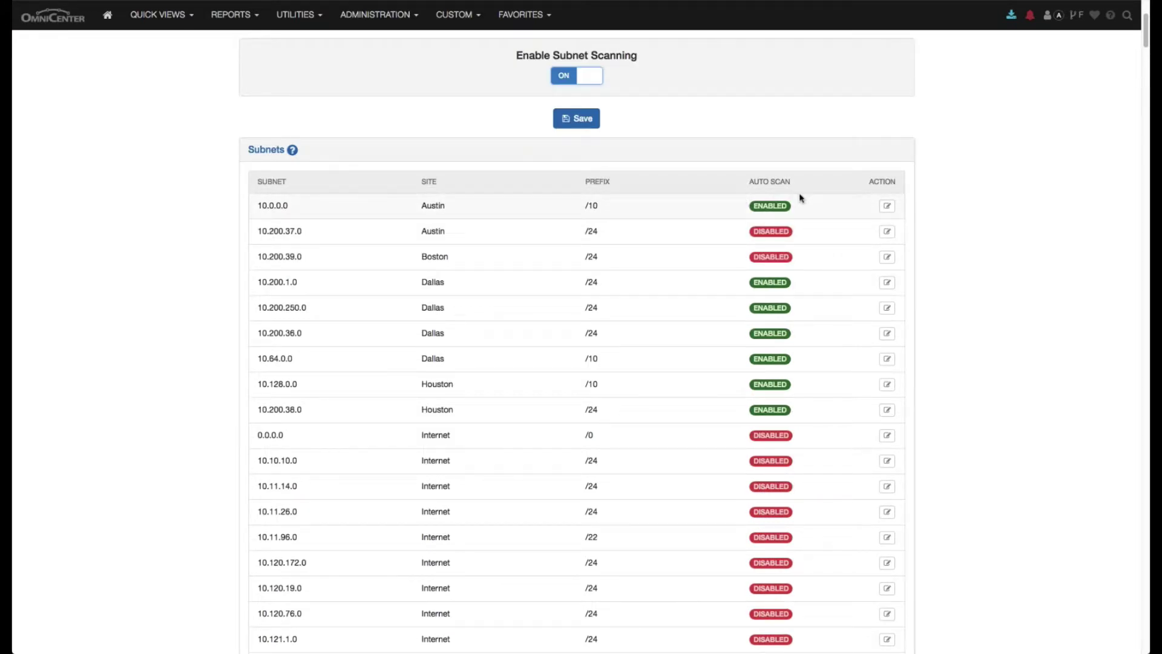
pyautogui.scroll(-4, 829, 420)
pyautogui.scroll(-12, 830, 425)
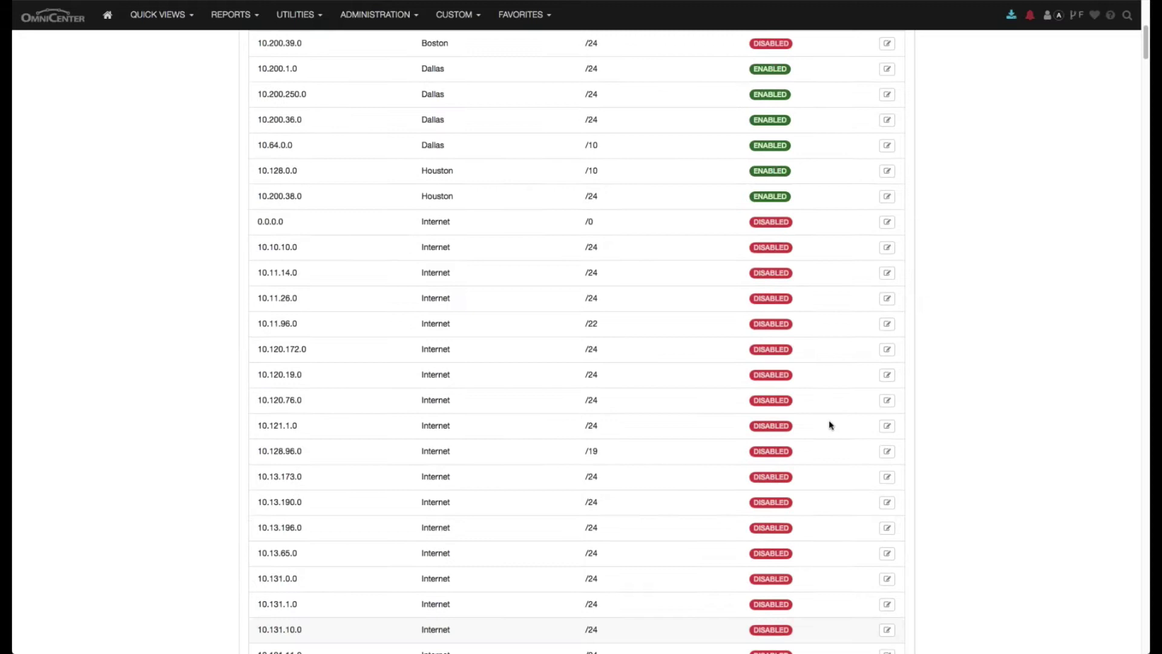
pyautogui.scroll(4, 829, 425)
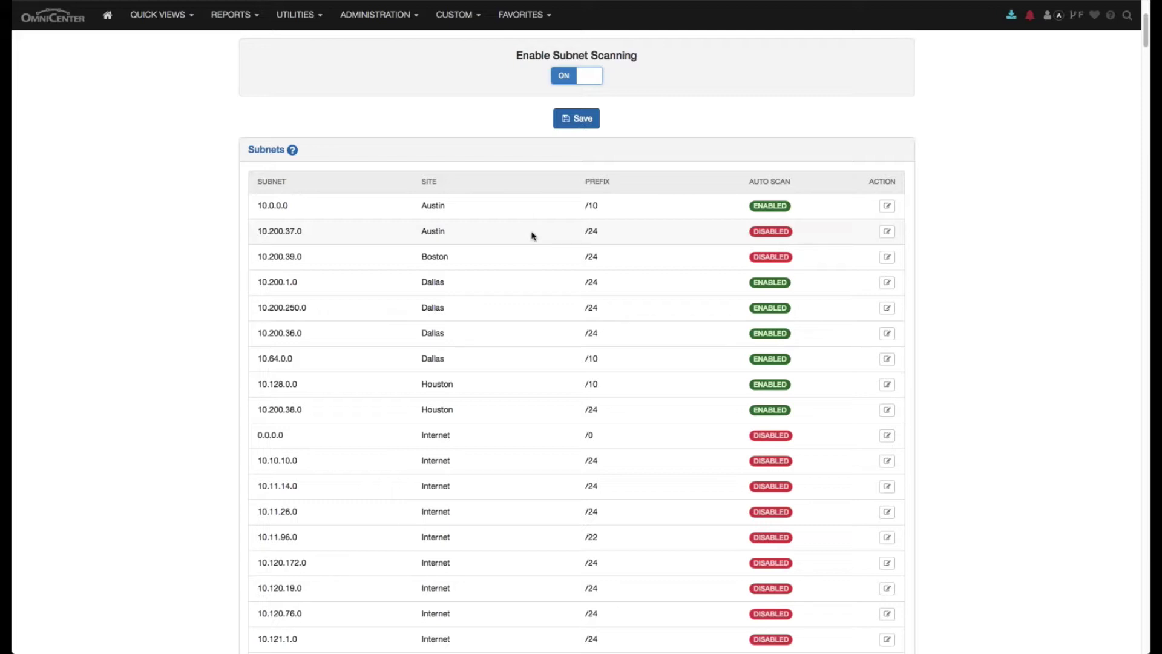
pyautogui.scroll(5, 532, 236)
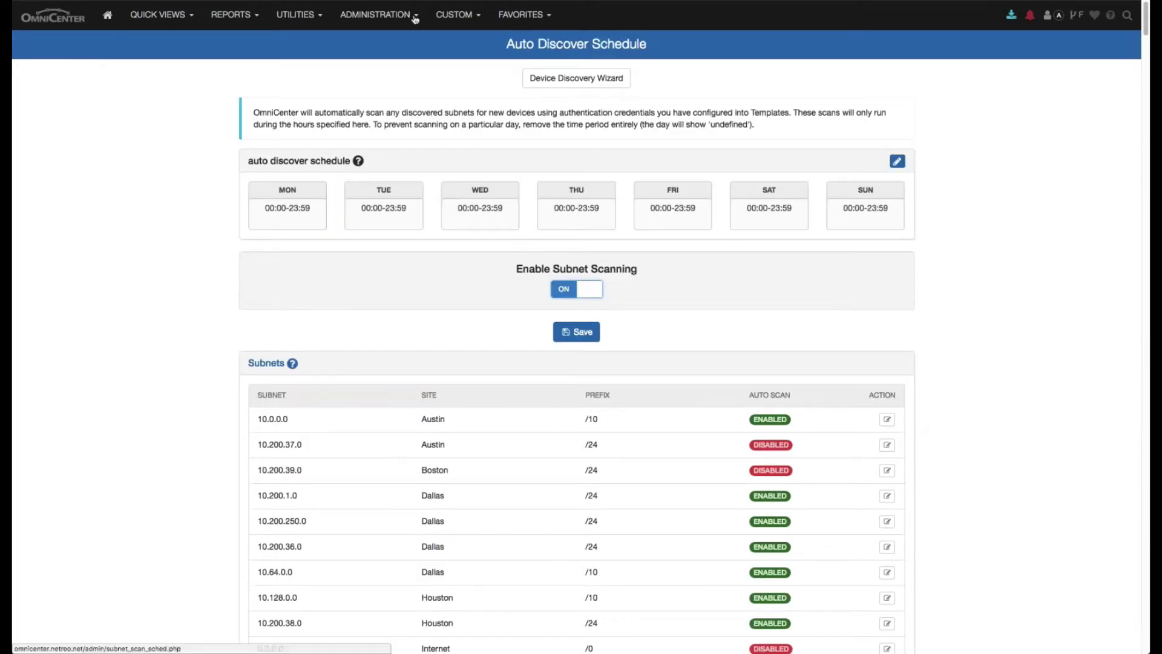
# Turn off auto scan for the Houston site's 10.128.0.0 /10 subnet, save the change, and return to the site's overview.
pyautogui.click(408, 17)
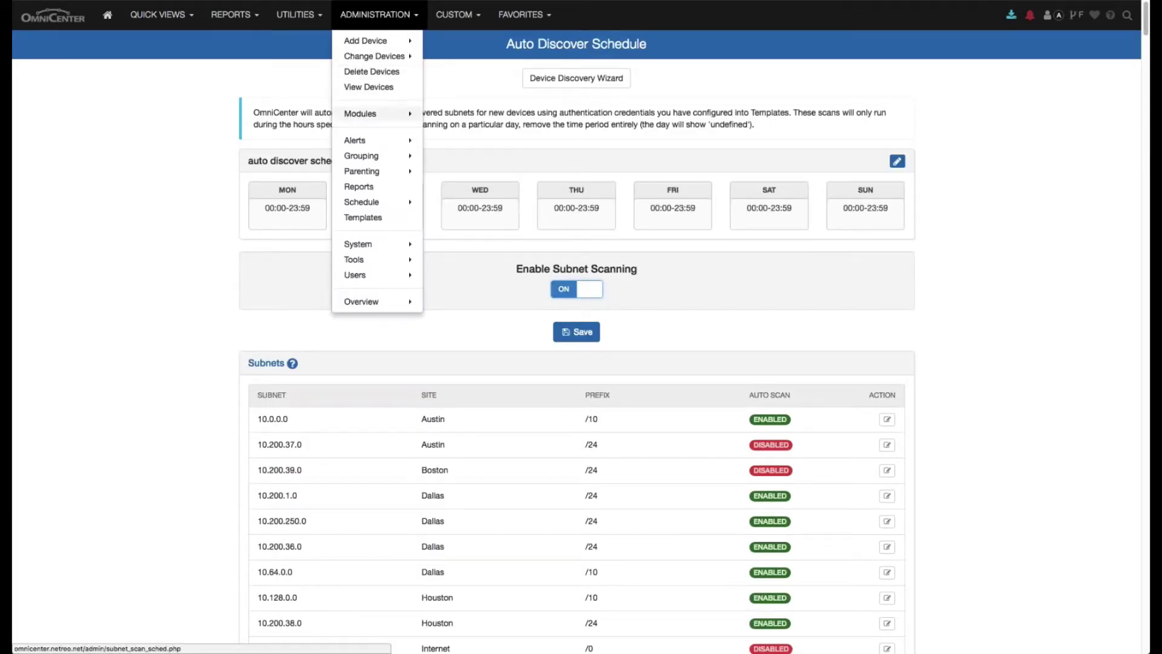
pyautogui.moveTo(377, 157)
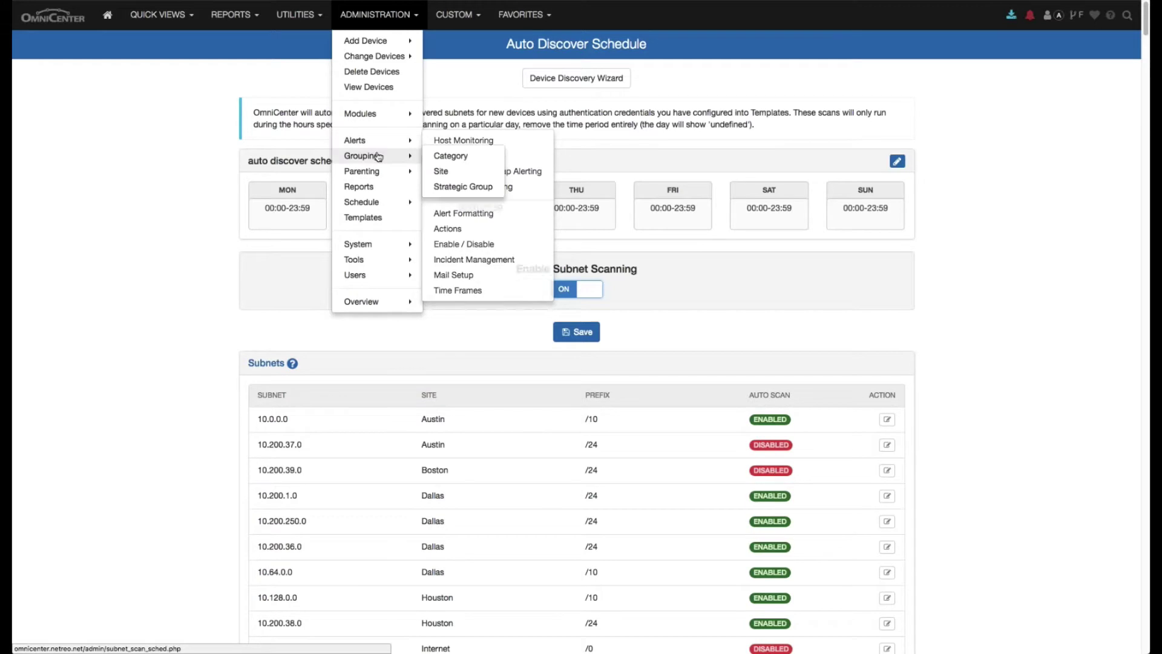
pyautogui.click(460, 172)
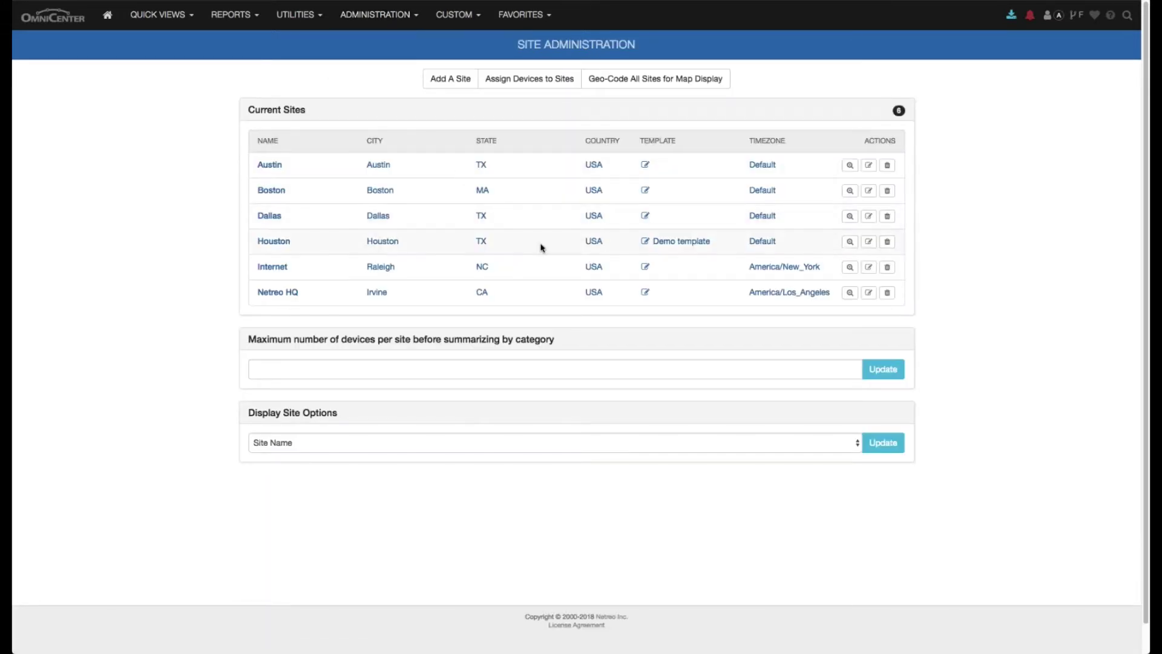
pyautogui.click(869, 242)
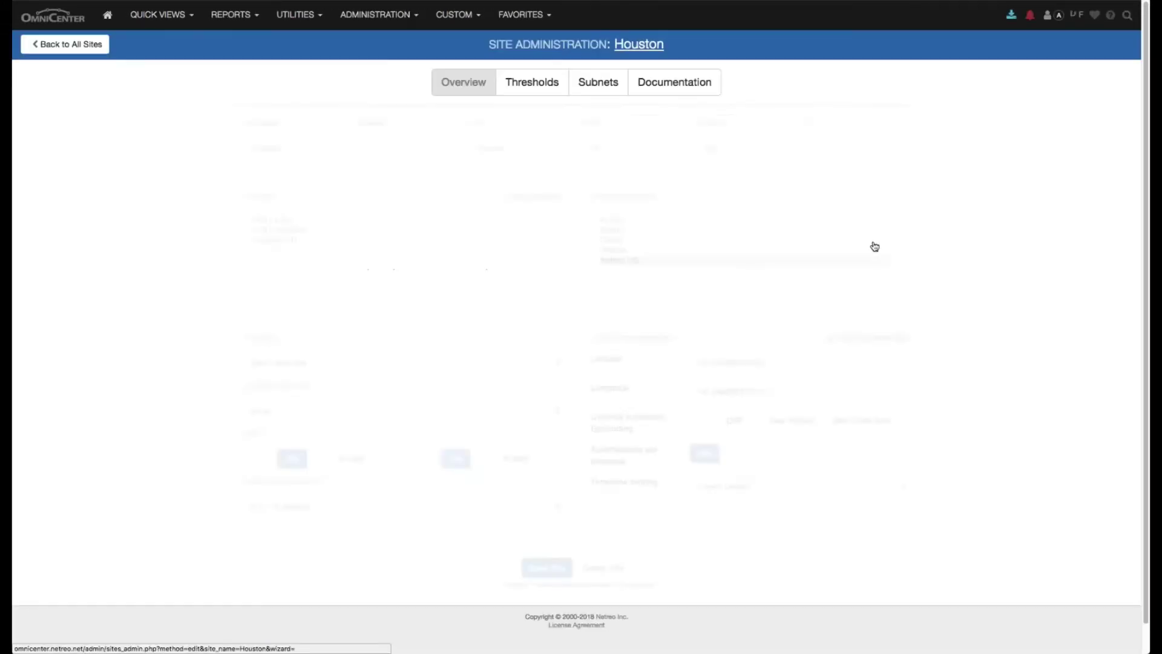
pyautogui.click(598, 82)
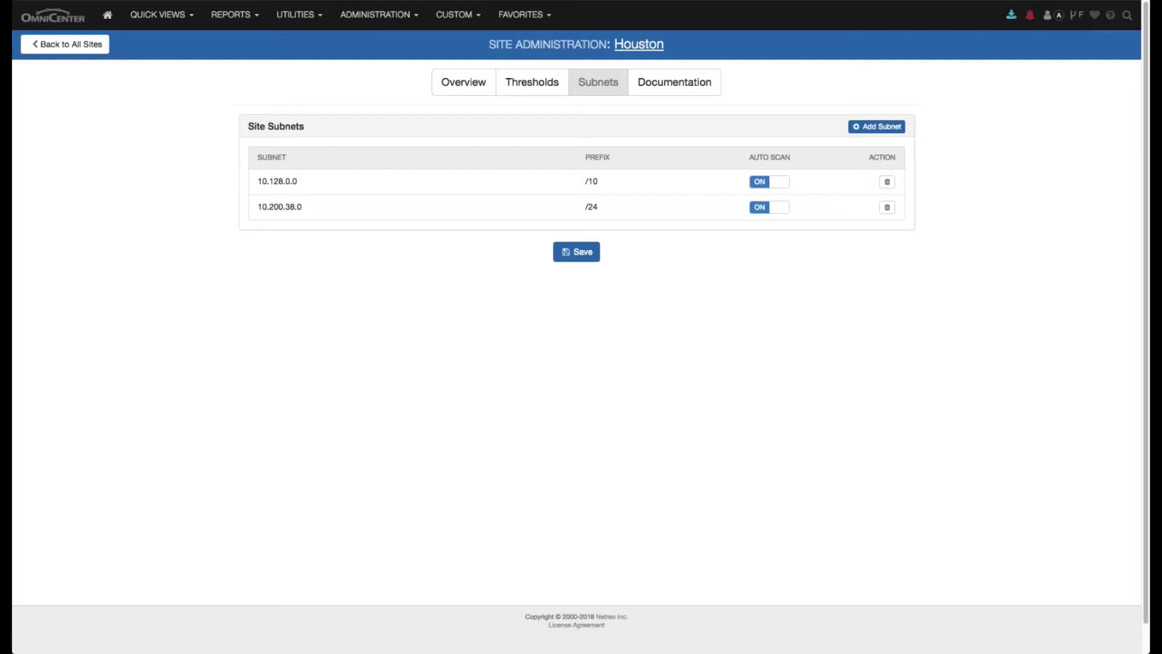
pyautogui.click(782, 187)
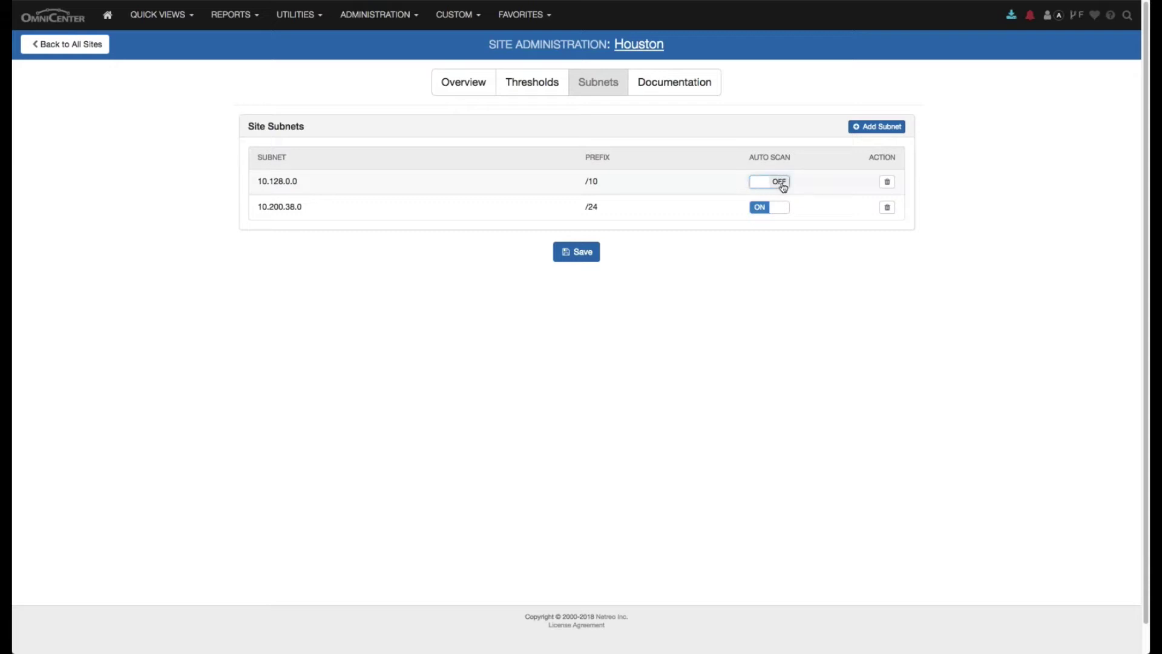
pyautogui.click(580, 257)
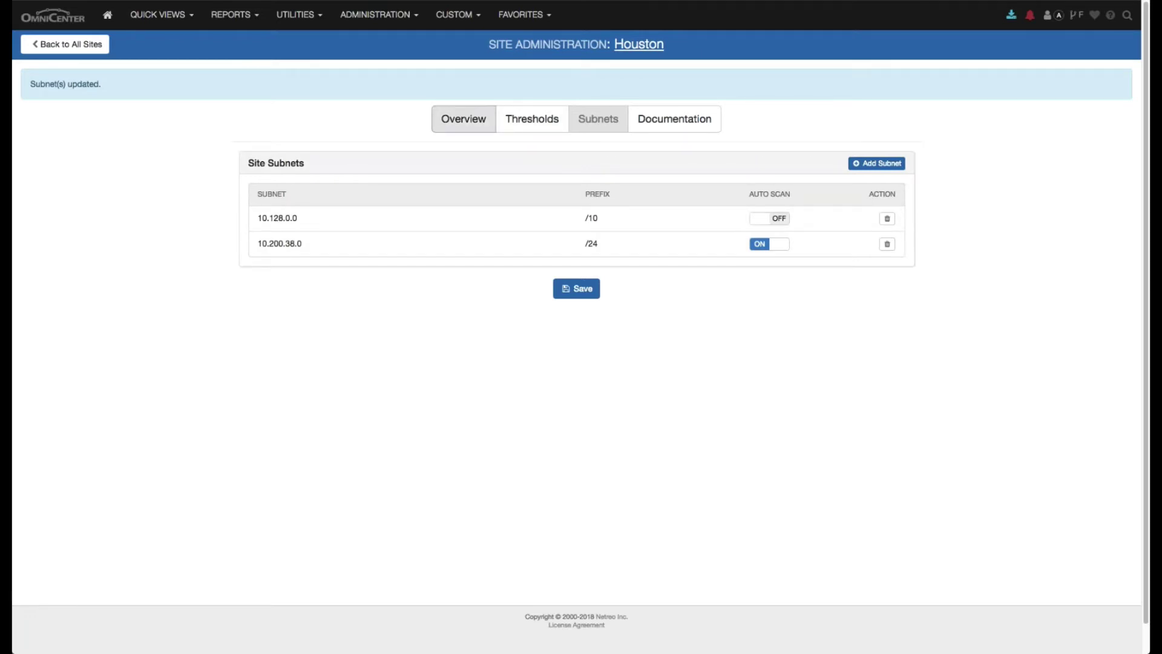
pyautogui.click(470, 122)
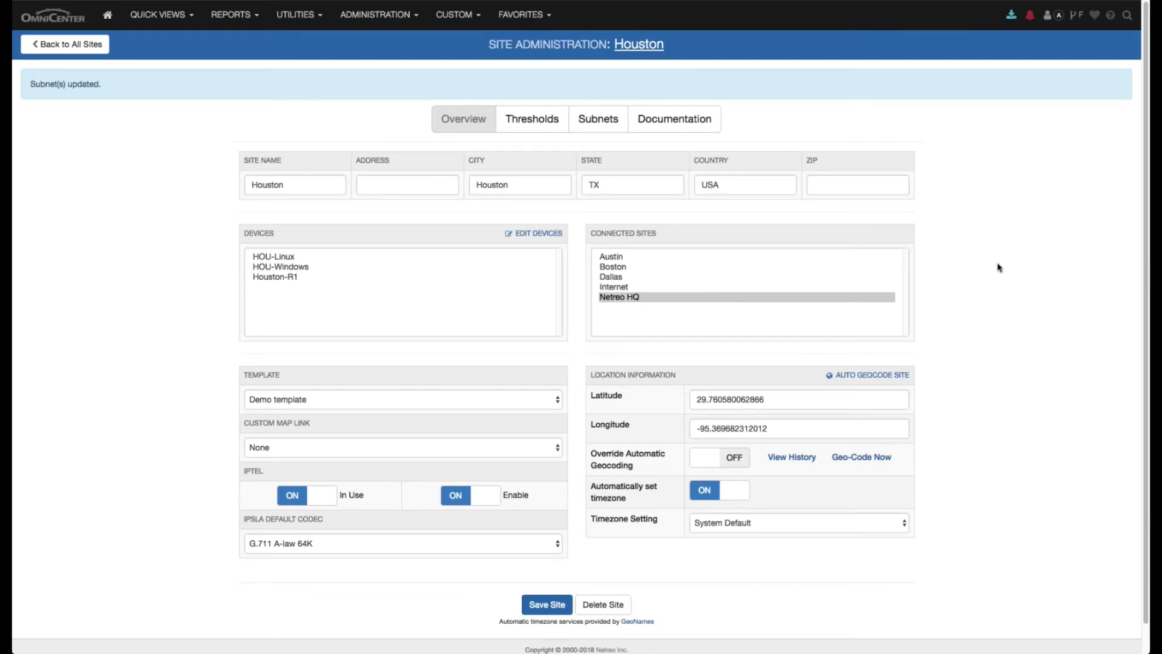
# Reopen the auto discovery schedule, check the subnets' auto scan settings, and enable subnet scanning.
pyautogui.click(380, 15)
pyautogui.moveTo(382, 40)
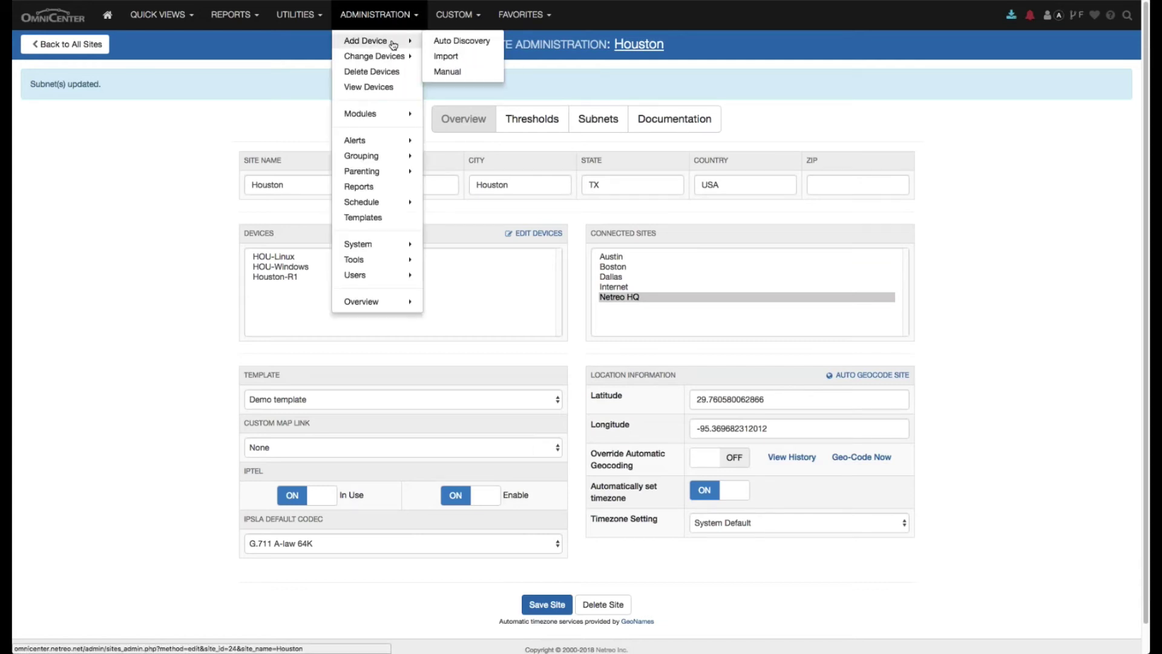
pyautogui.click(454, 43)
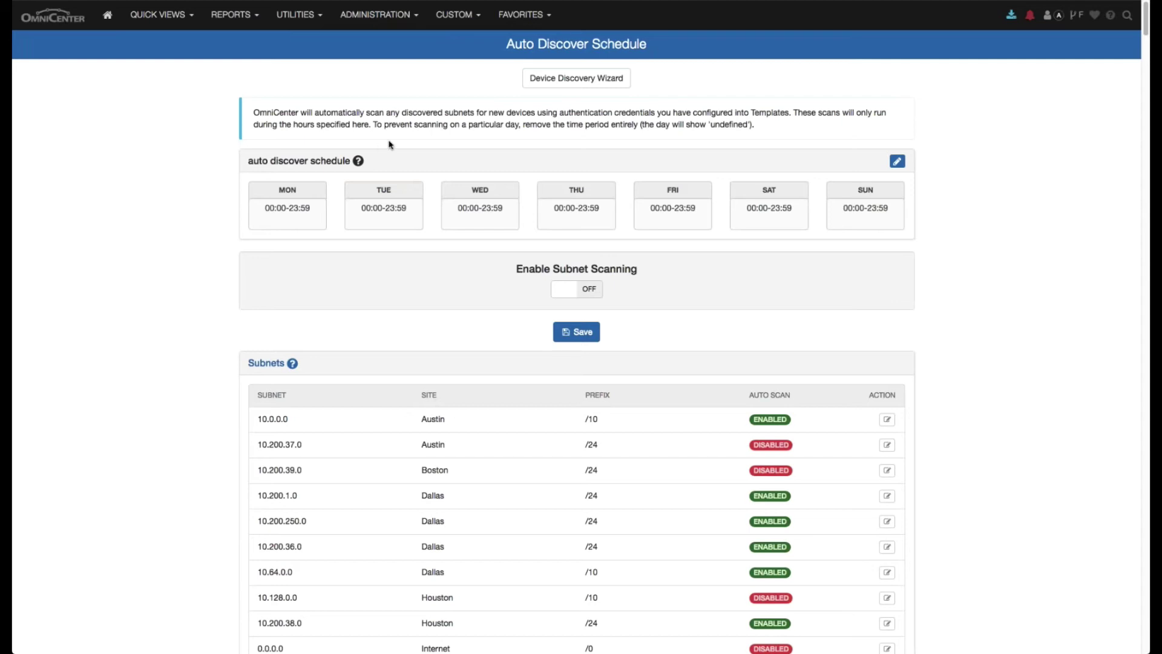
pyautogui.click(559, 84)
pyautogui.scroll(-15, 448, 280)
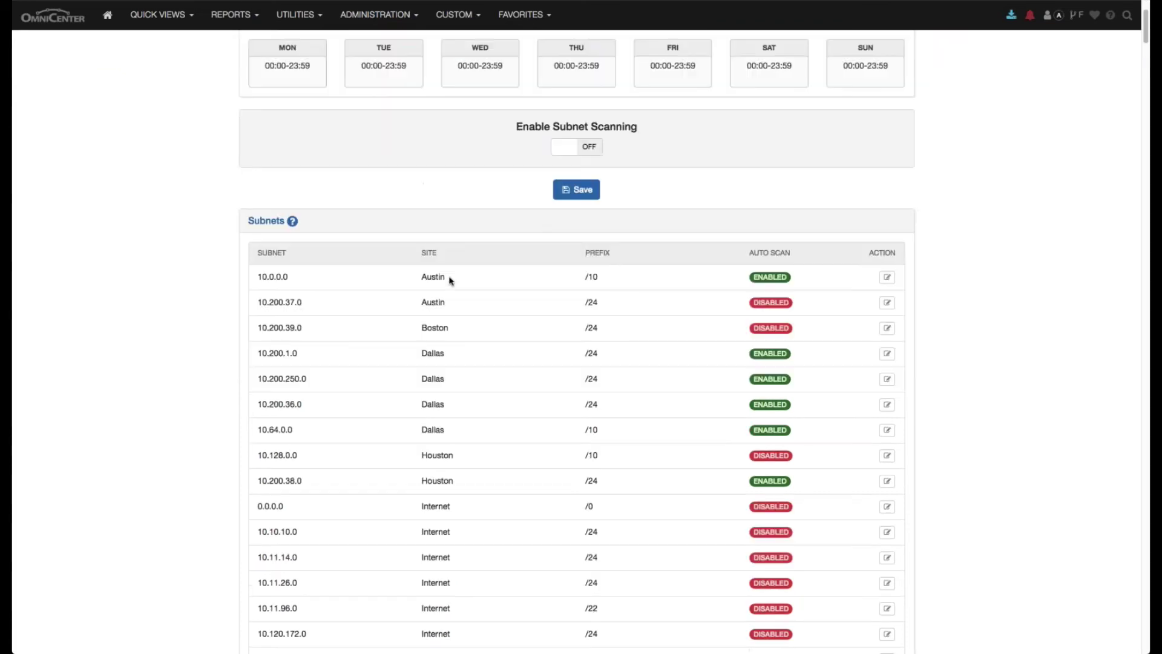
pyautogui.scroll(15, 492, 373)
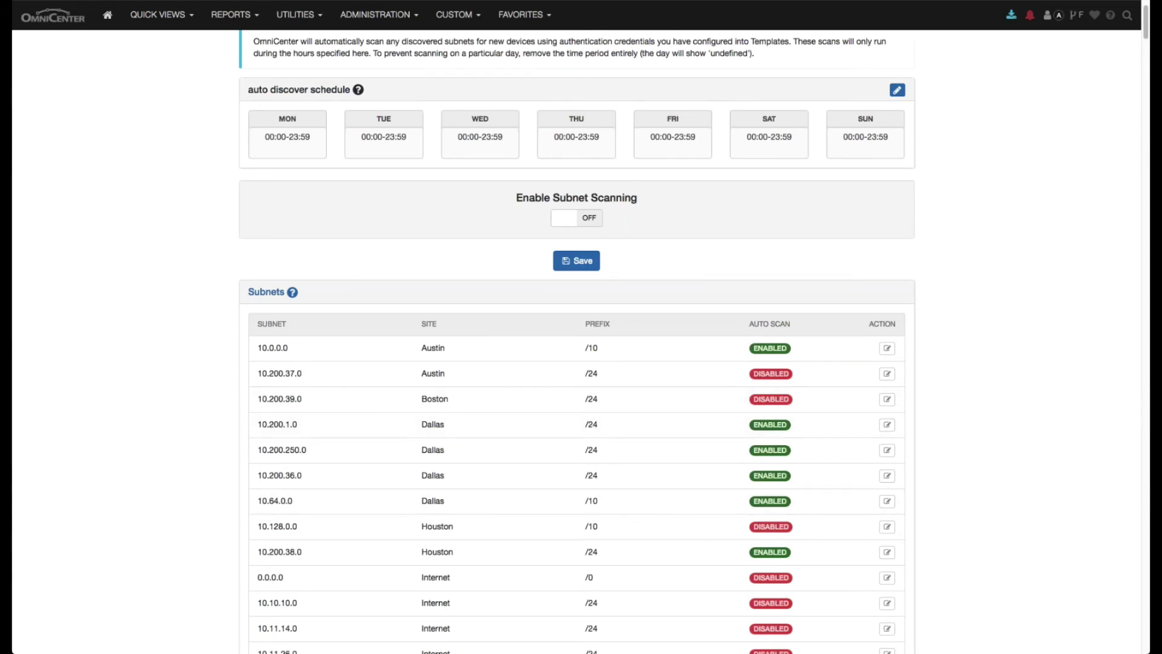
pyautogui.click(577, 218)
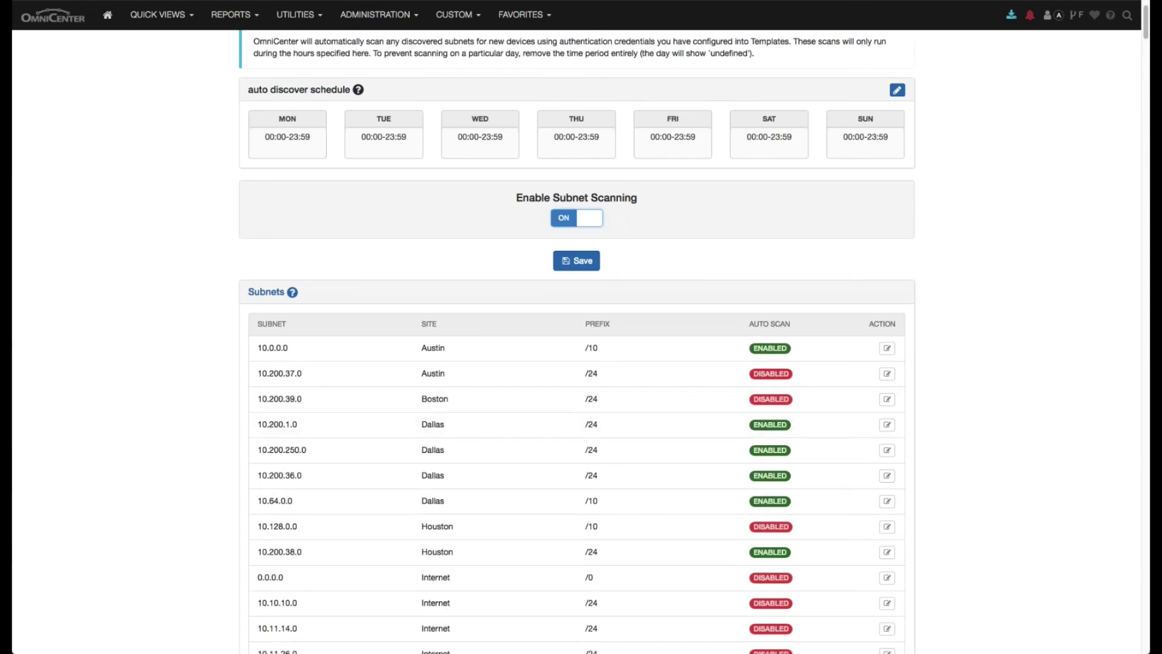